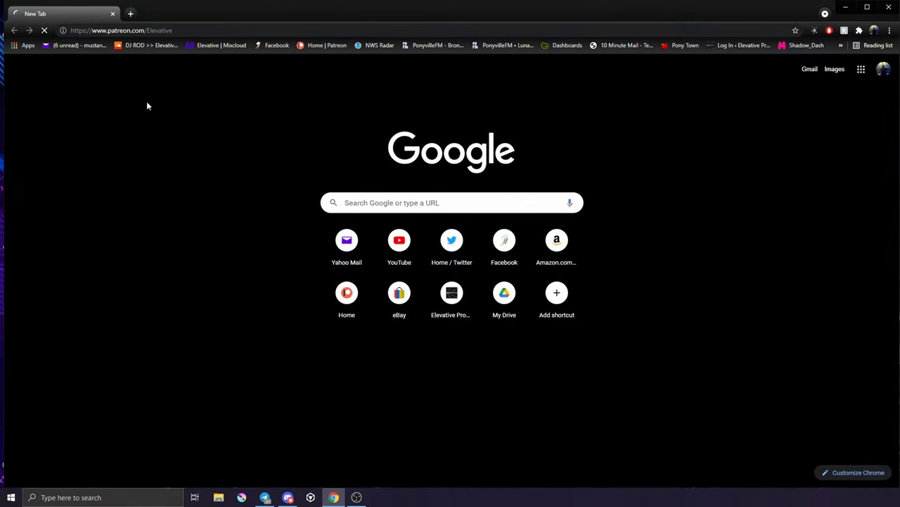
Download Nature Ambient 2.wav from the Ambient Environment: Nature 2 Patreon post
scroll(309, 226, down, 4)
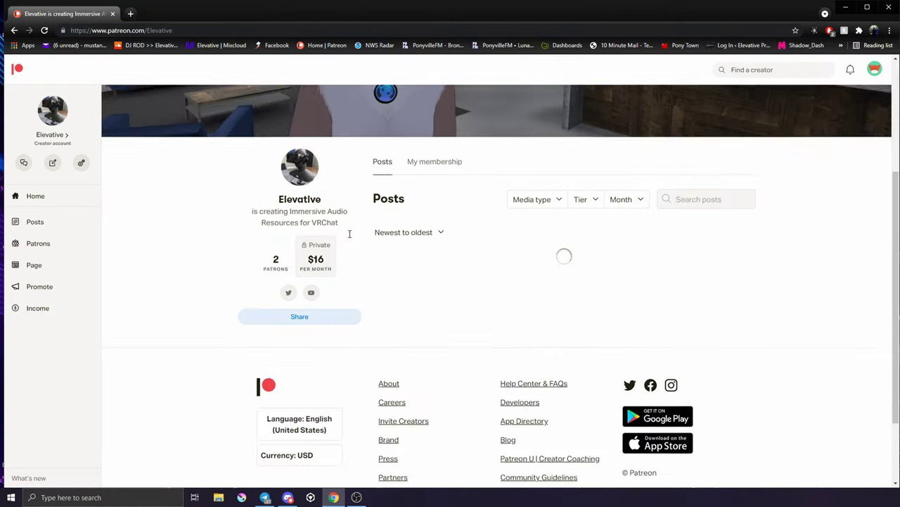
scroll(382, 234, down, 4)
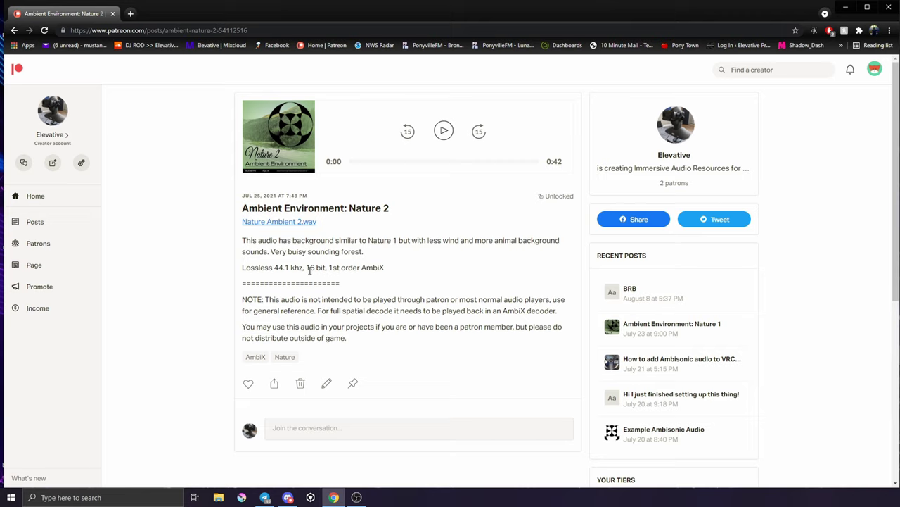
click(394, 269)
click(289, 222)
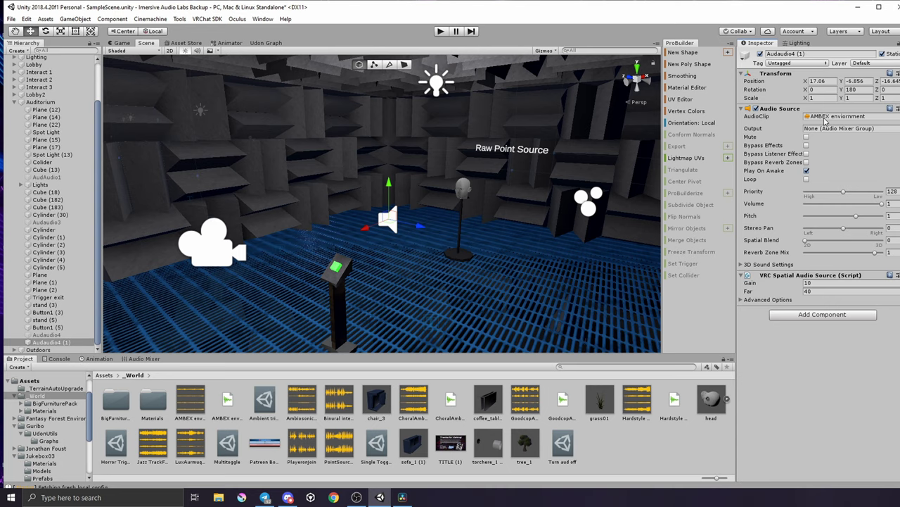
Run the Unity sample scene in play mode to test the ambient clip
click(440, 31)
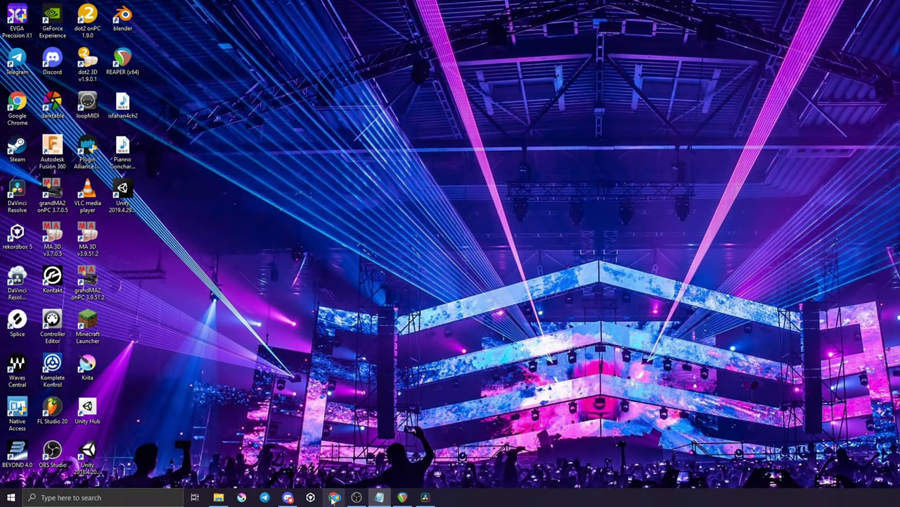
Search the web for 'reaper' in Chrome and open the reaper.fm website
click(333, 498)
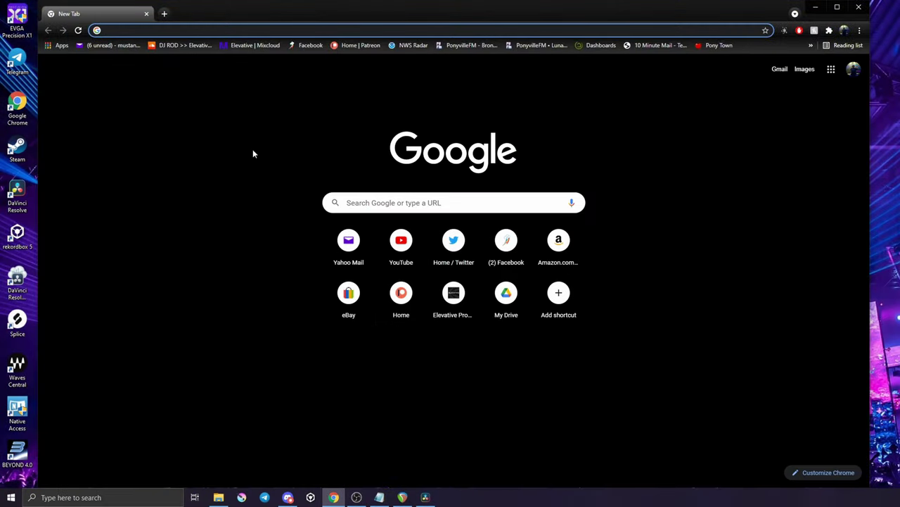
text(reaper)
key(Return)
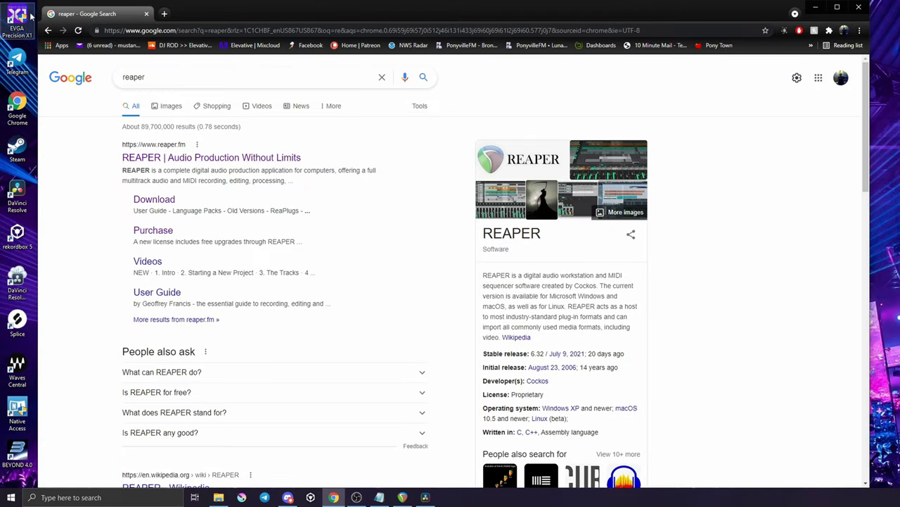
click(181, 161)
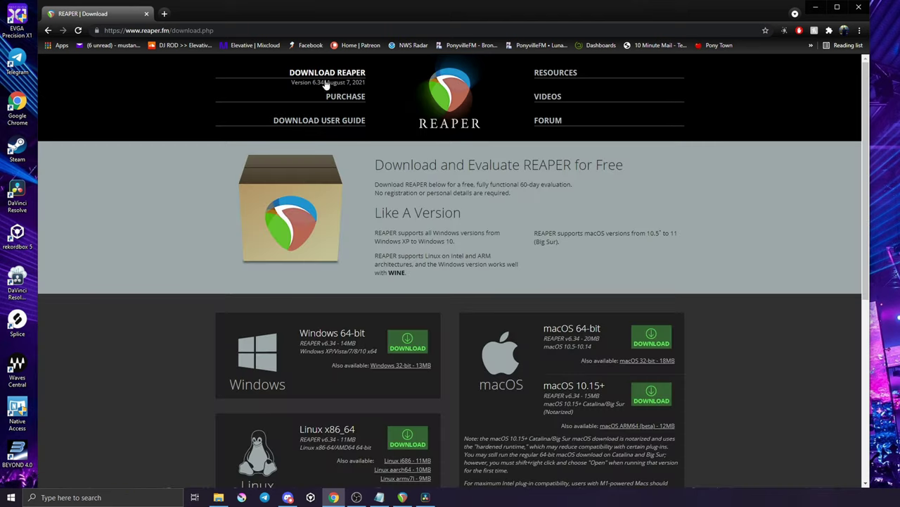
Download the Windows 64-bit REAPER installer (reaper634_x64-install.exe)
scroll(398, 299, down, 1)
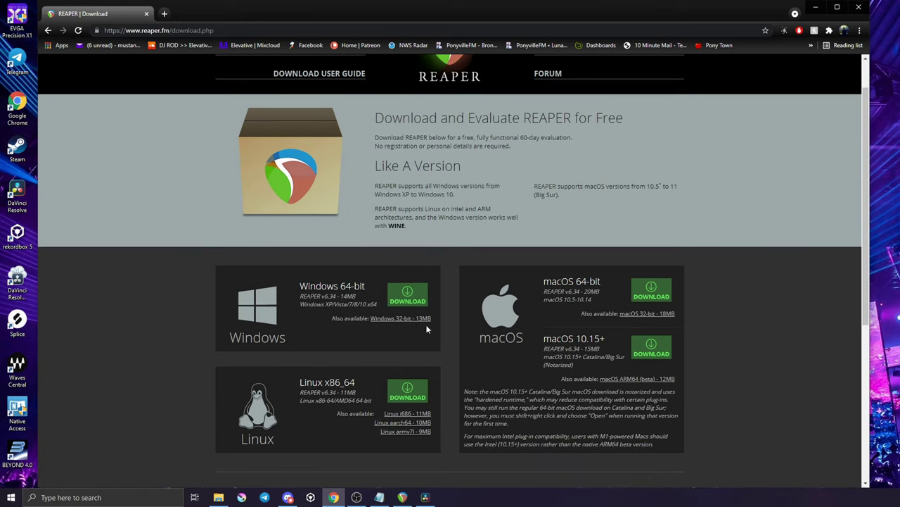
click(407, 293)
scroll(483, 290, up, 1)
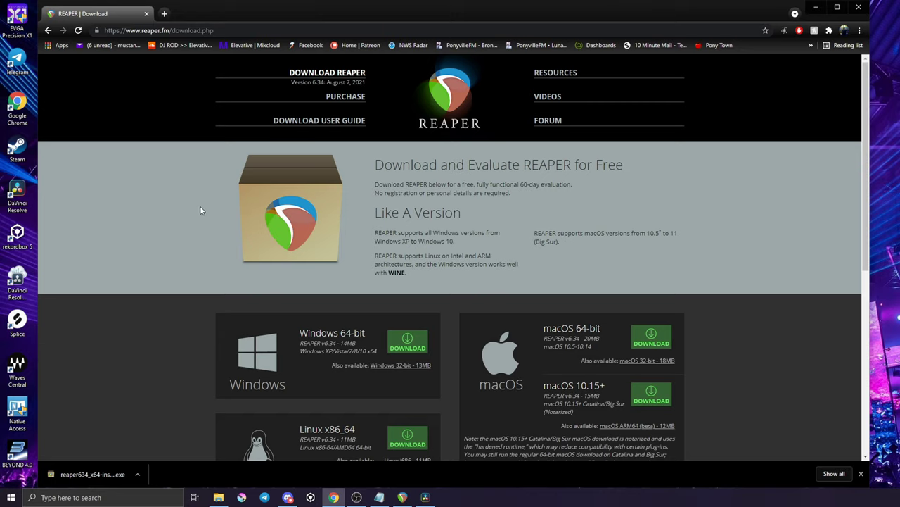
Search for 'dearvr' from the address bar and open the Dear Reality website
click(265, 28)
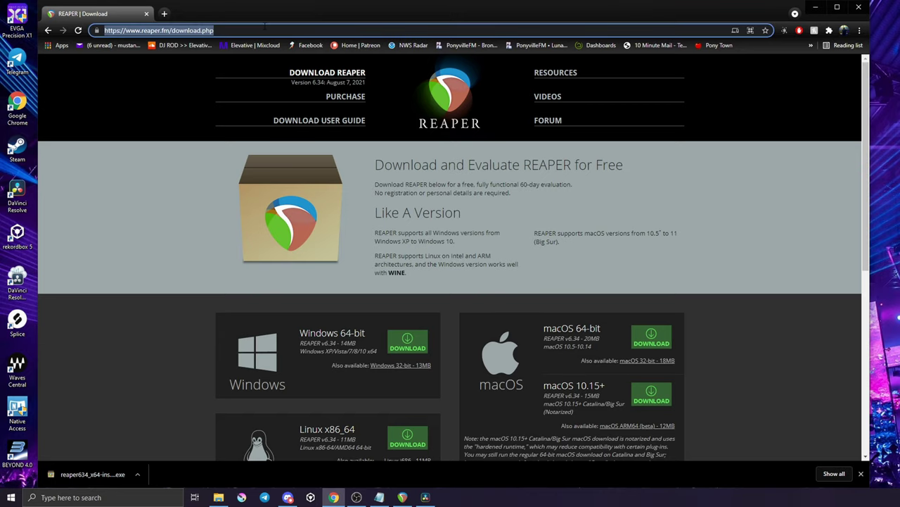
key(BackSpace)
text(dearvr)
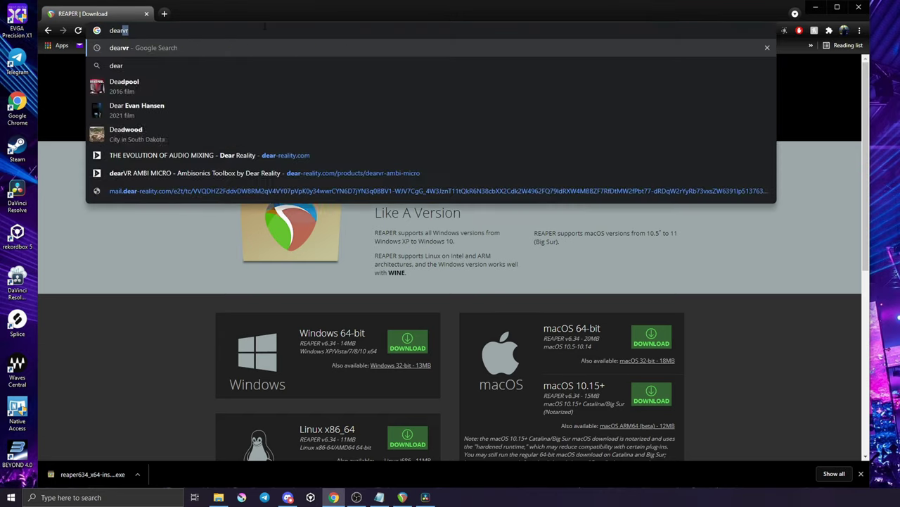
key(Return)
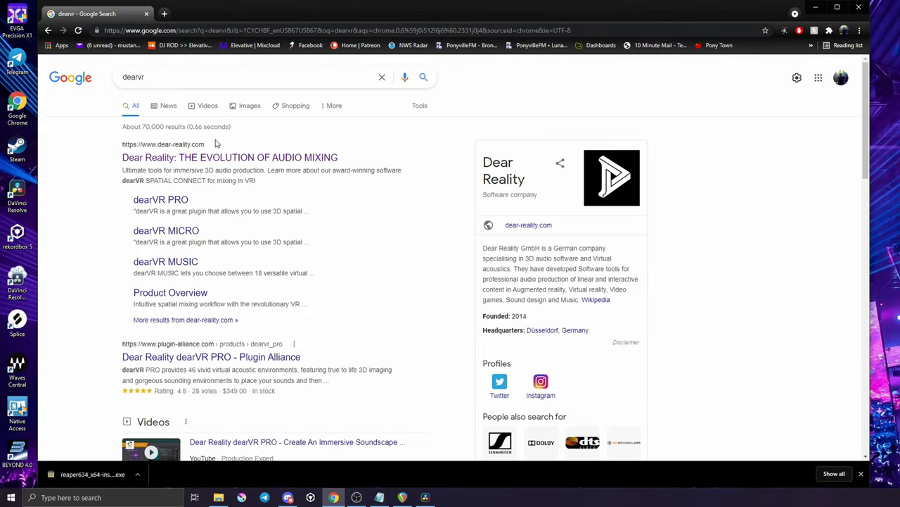
click(209, 159)
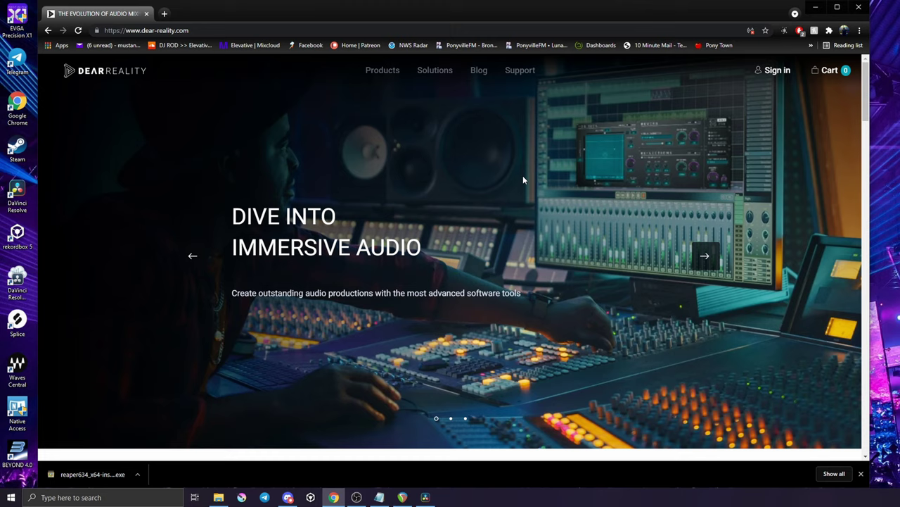
Open the dearVR AMBI MICRO product page, request the free plugin, and dismiss the sign-up form
mouse_move(382, 70)
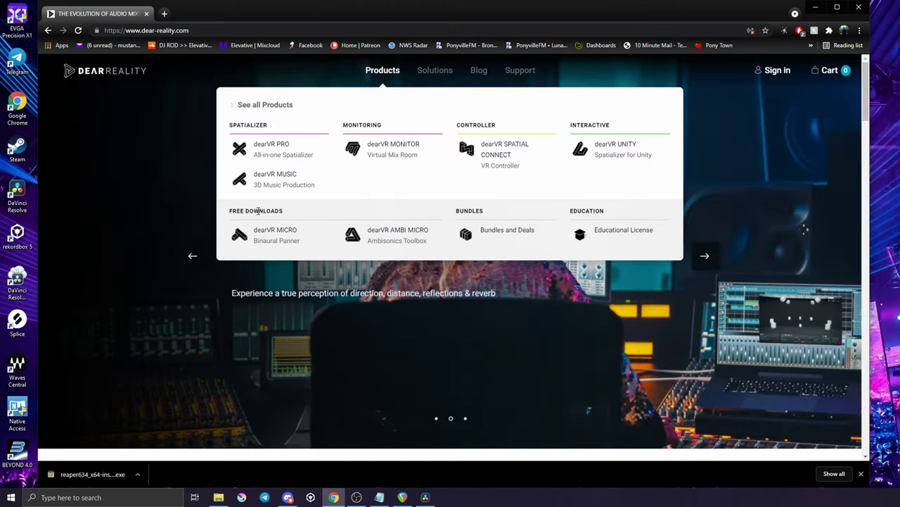
click(383, 237)
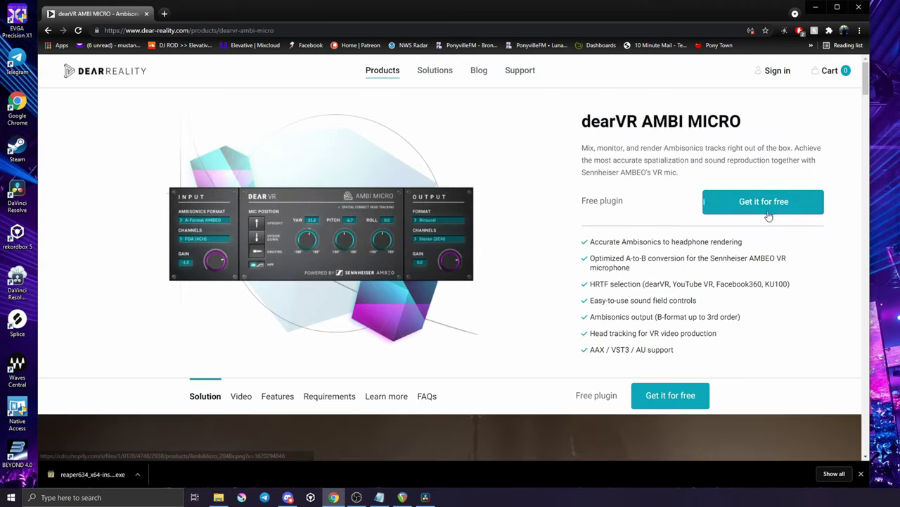
click(777, 203)
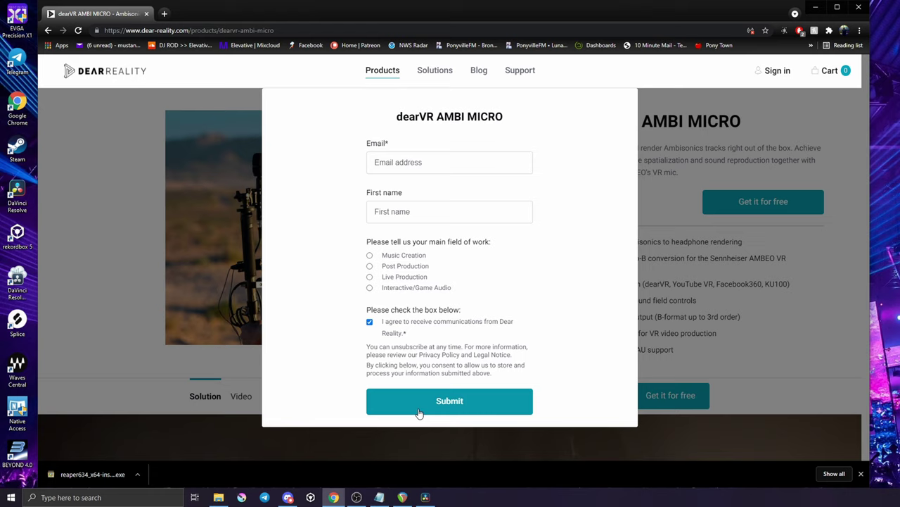
click(709, 298)
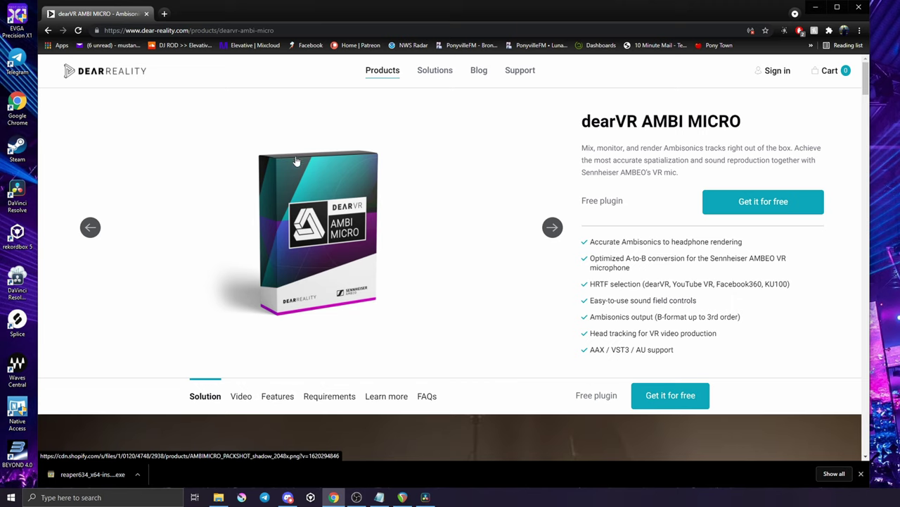
key(super+Down)
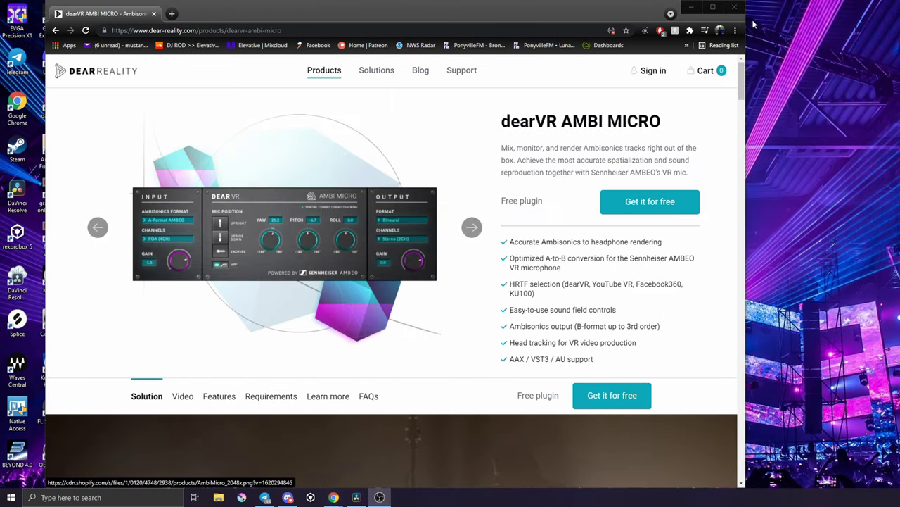
Launch REAPER from the desktop icon and open Options > Preferences
click(690, 8)
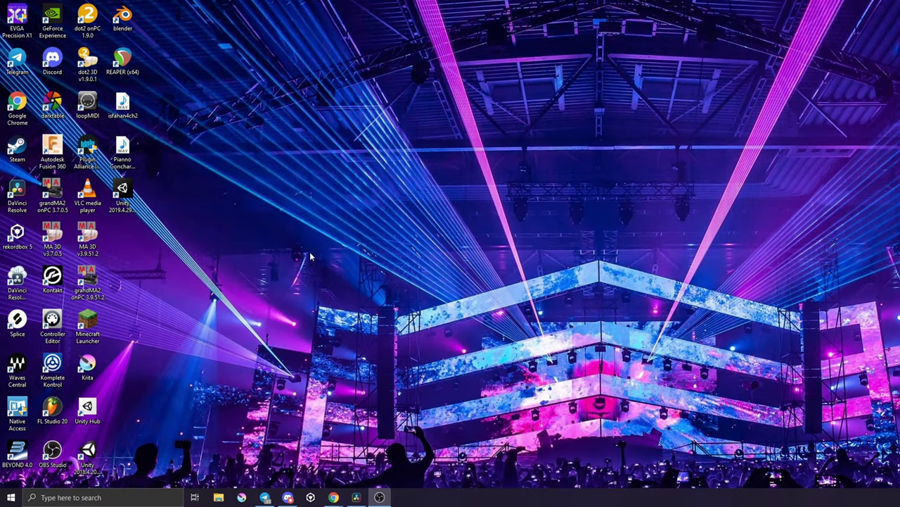
double_click(122, 59)
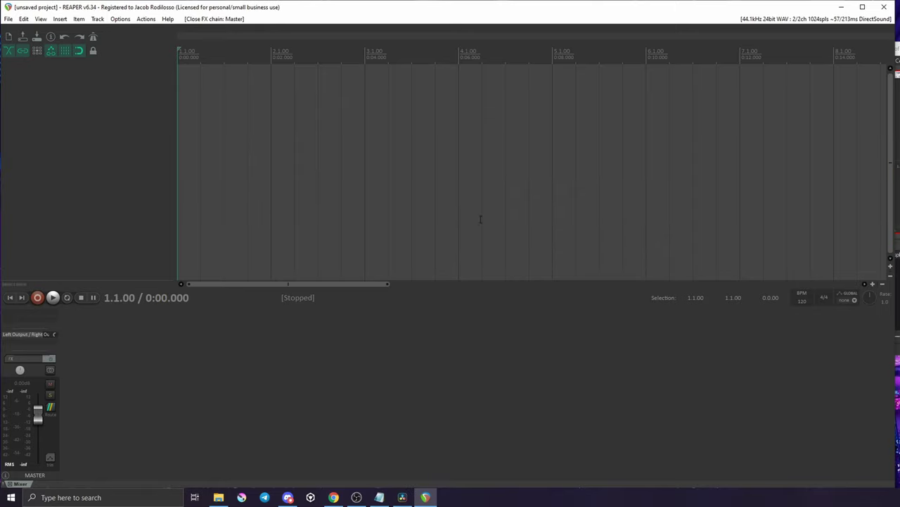
click(120, 19)
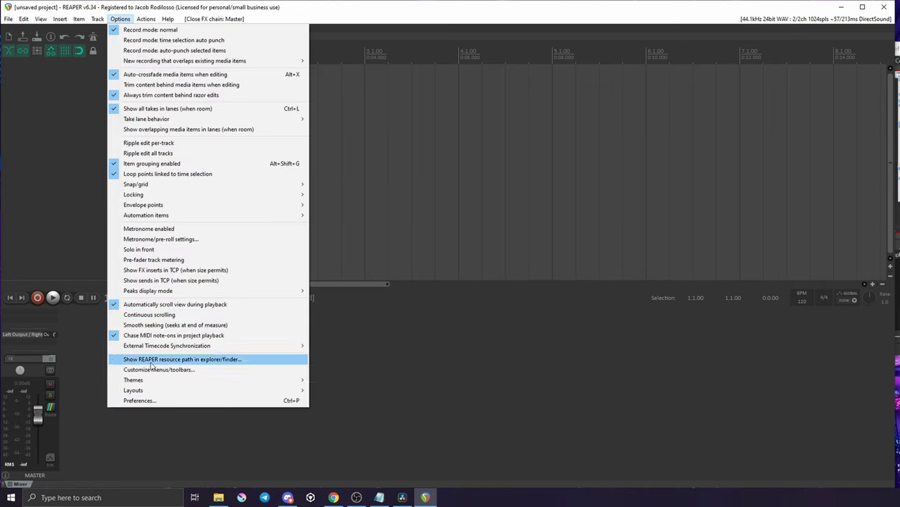
click(150, 400)
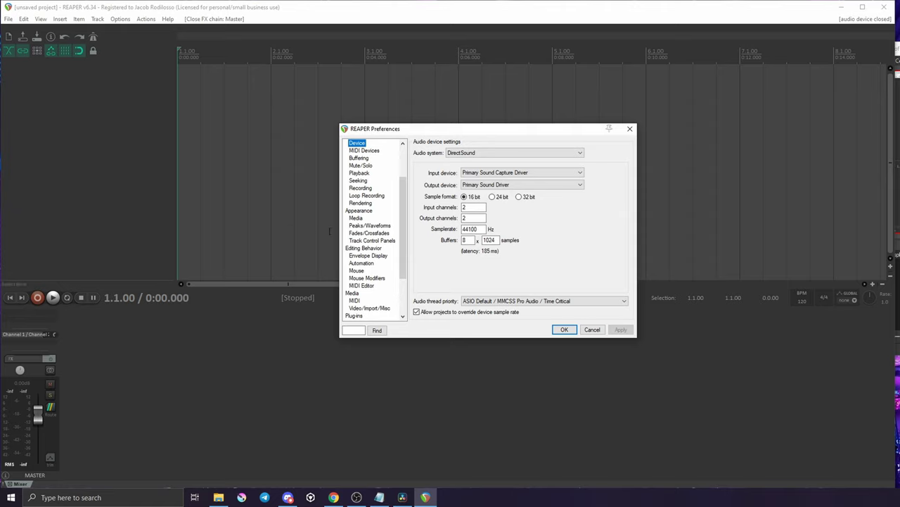
Try ASIO, then set the audio system to DirectSound with Primary Sound Driver output
scroll(366, 227, up, 3)
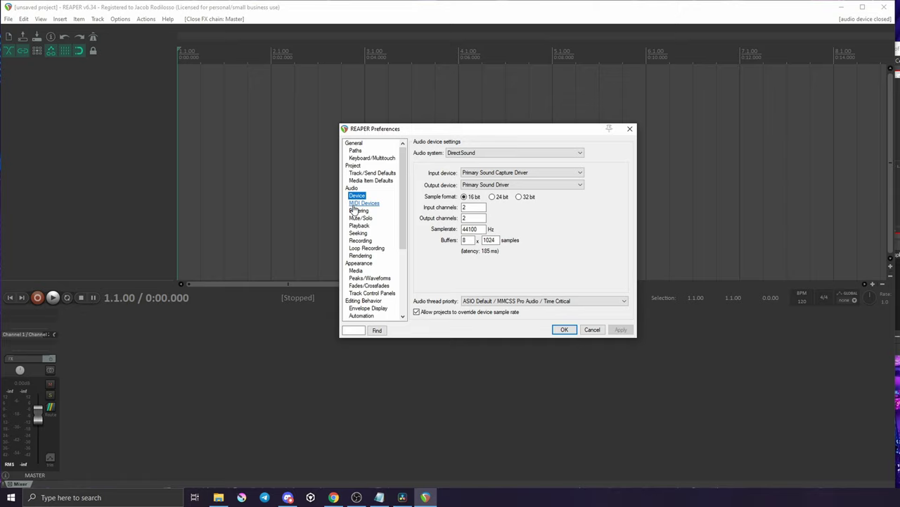
click(359, 203)
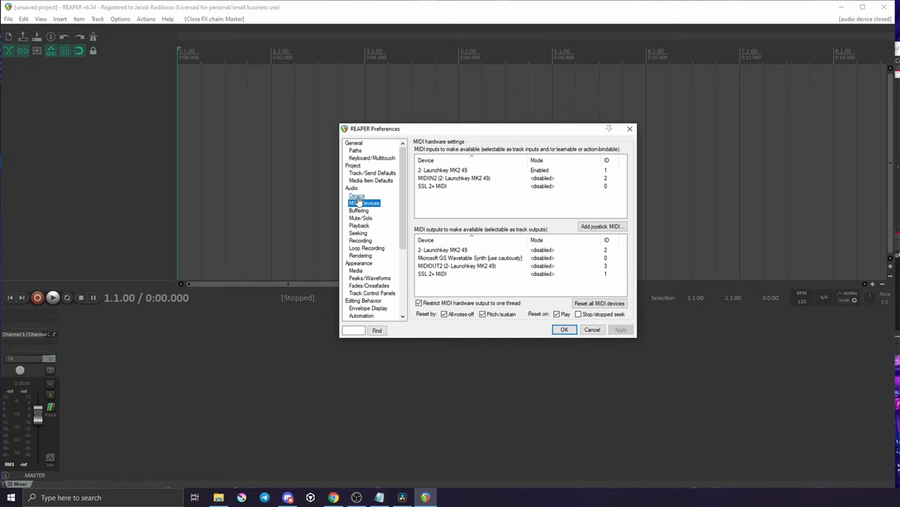
click(357, 196)
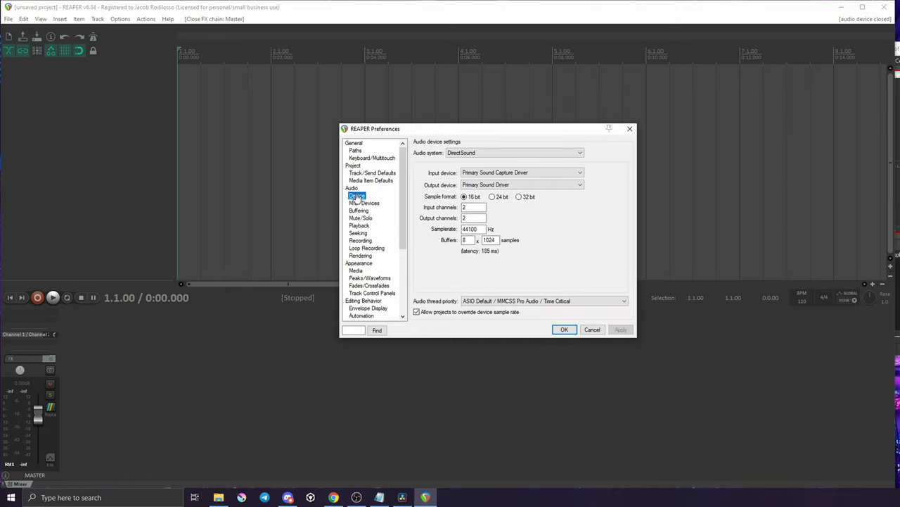
click(489, 153)
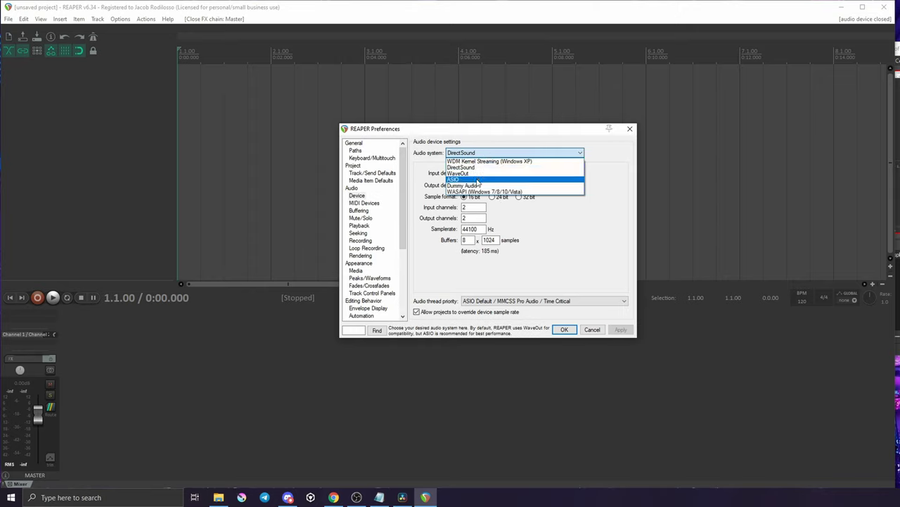
click(478, 181)
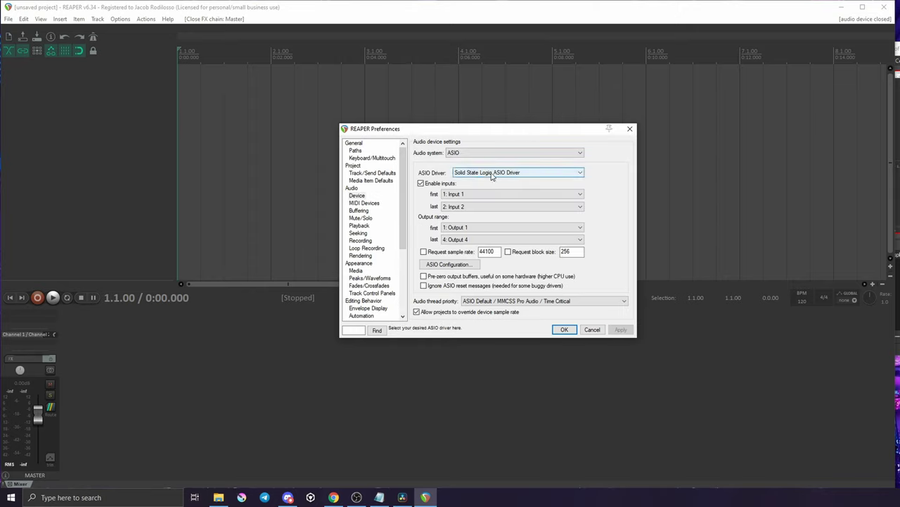
click(466, 152)
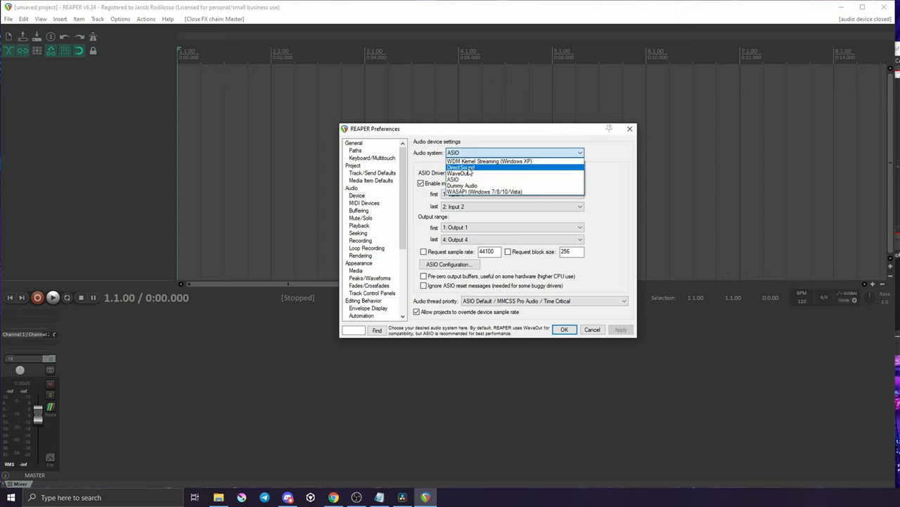
click(463, 168)
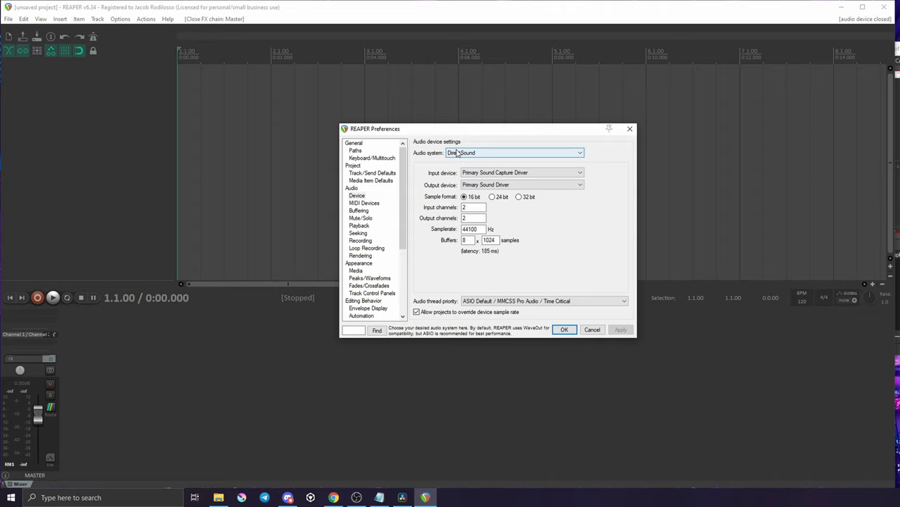
click(468, 154)
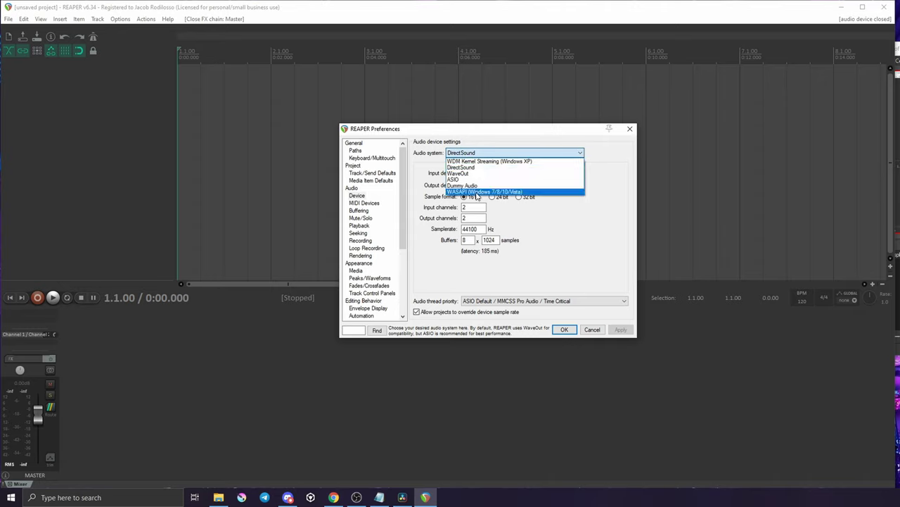
click(455, 155)
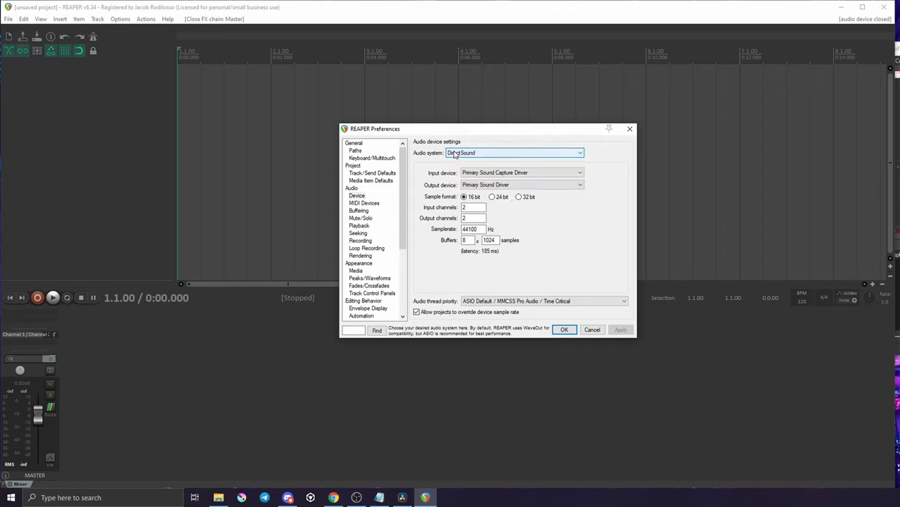
click(477, 184)
click(477, 193)
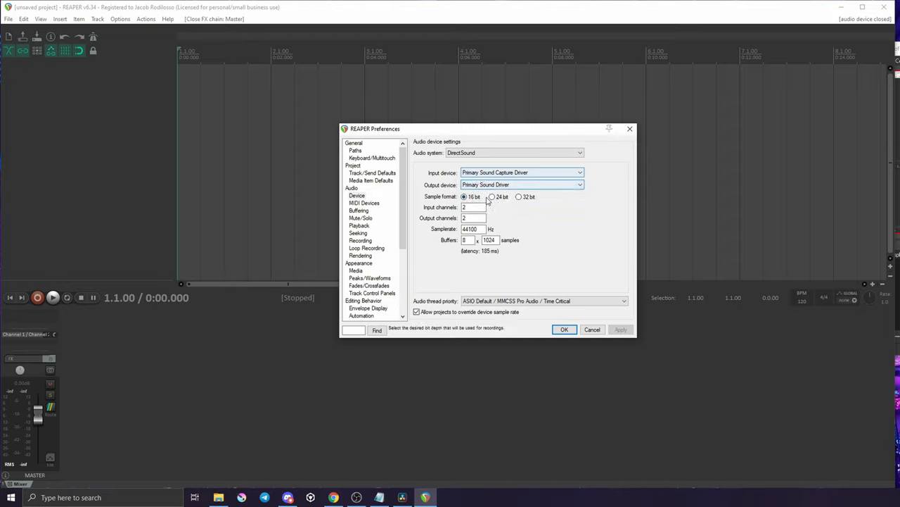
click(566, 331)
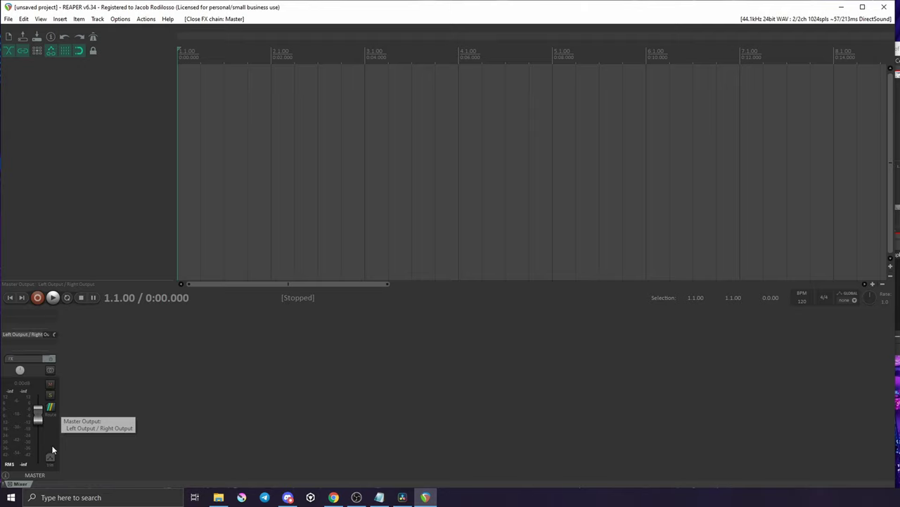
click(50, 406)
drag(105, 358, 134, 289)
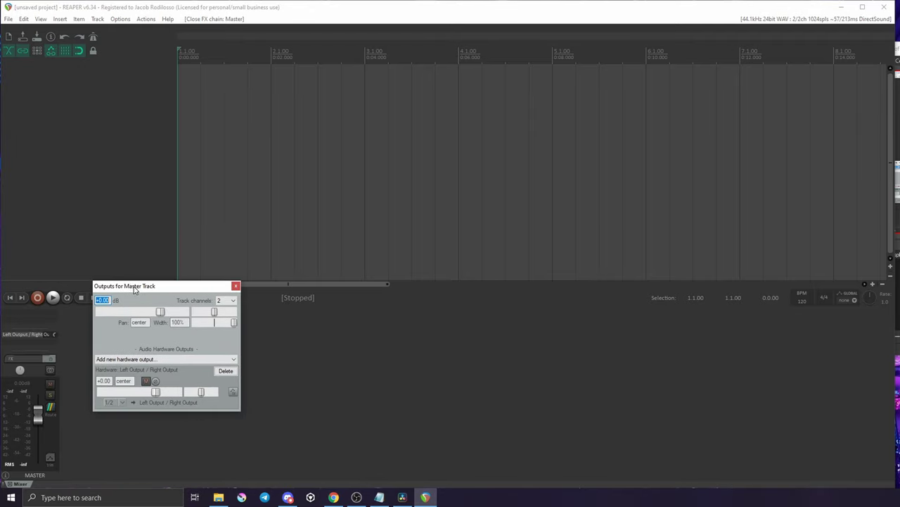
click(118, 360)
click(118, 361)
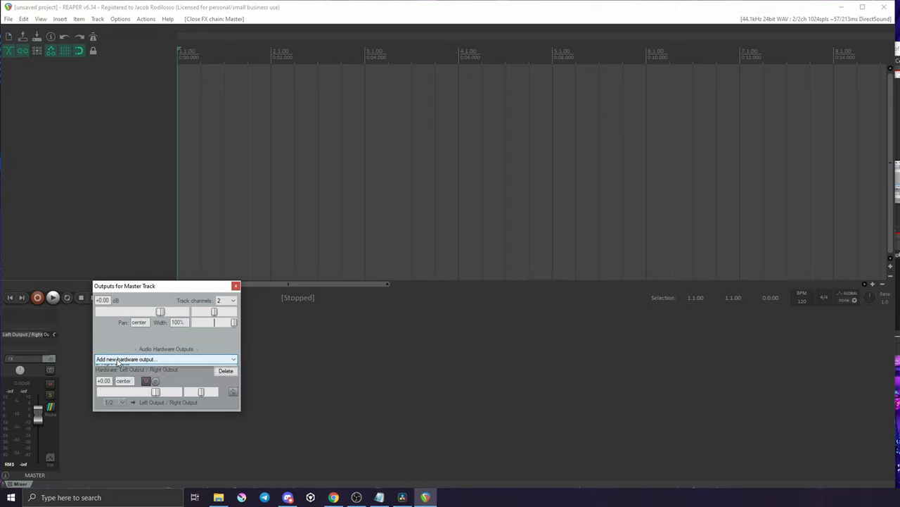
click(118, 360)
click(114, 375)
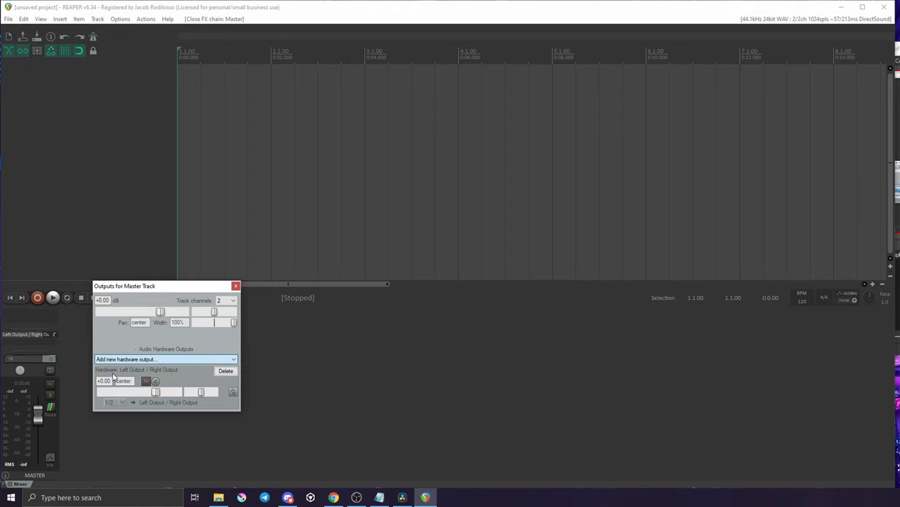
click(224, 416)
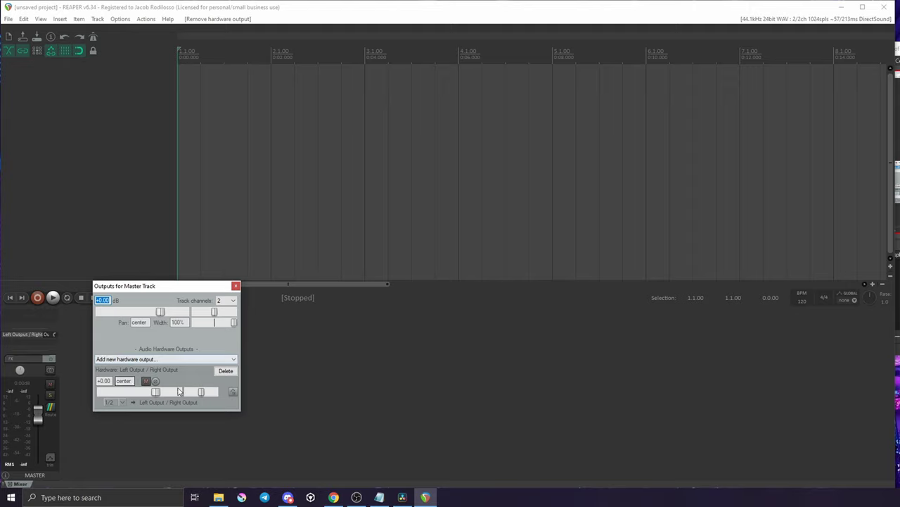
click(236, 286)
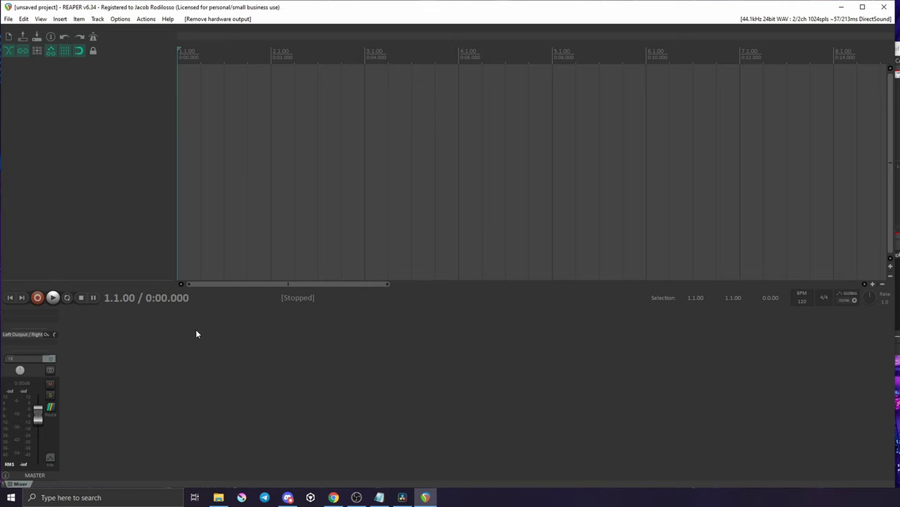
Drag Nature Ambient 1, FOA from the Patreon folder into REAPER as a new, taller track
click(218, 497)
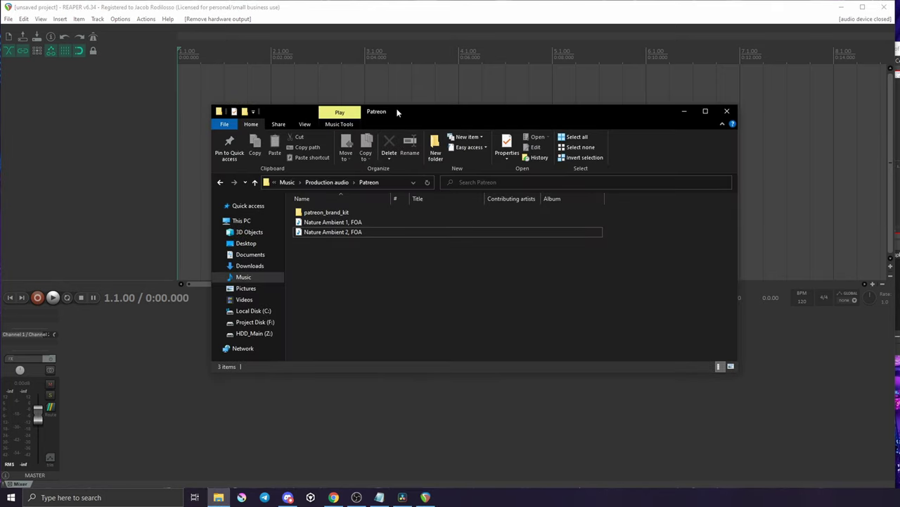
drag(397, 111, 366, 206)
click(281, 319)
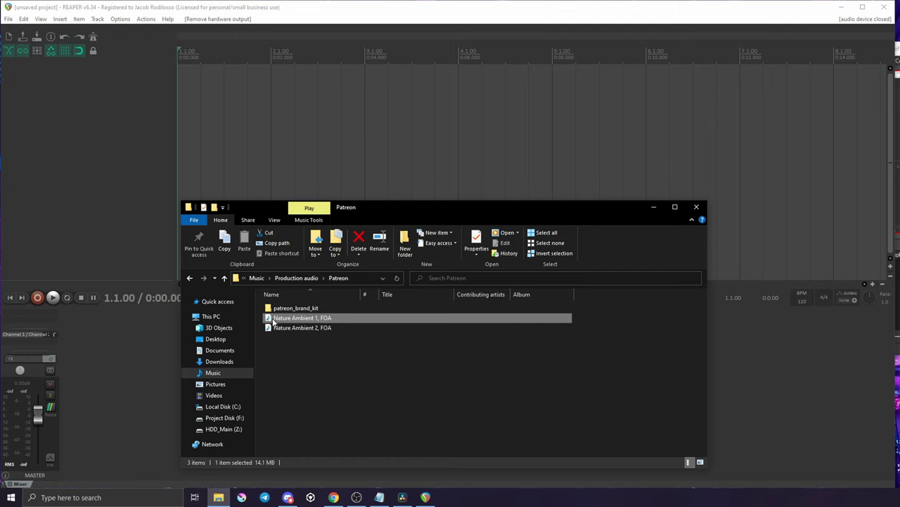
drag(281, 321, 182, 73)
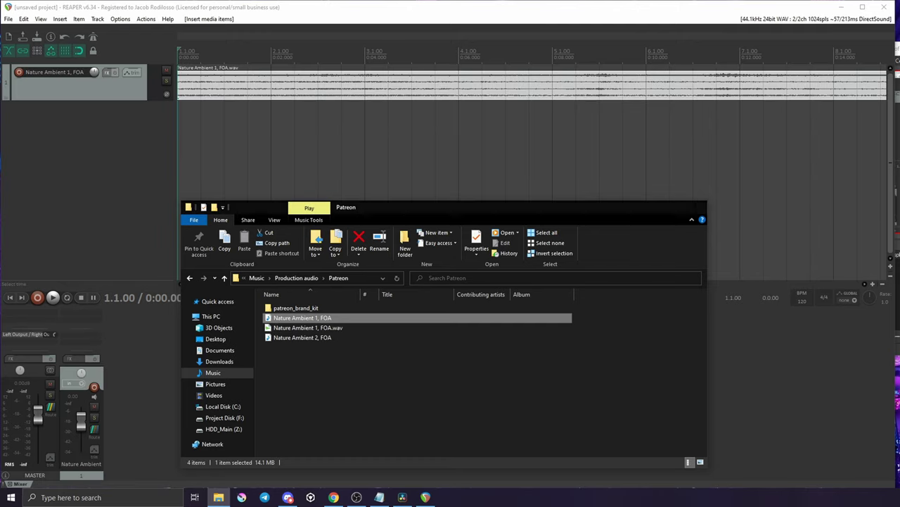
click(696, 206)
drag(133, 100, 119, 190)
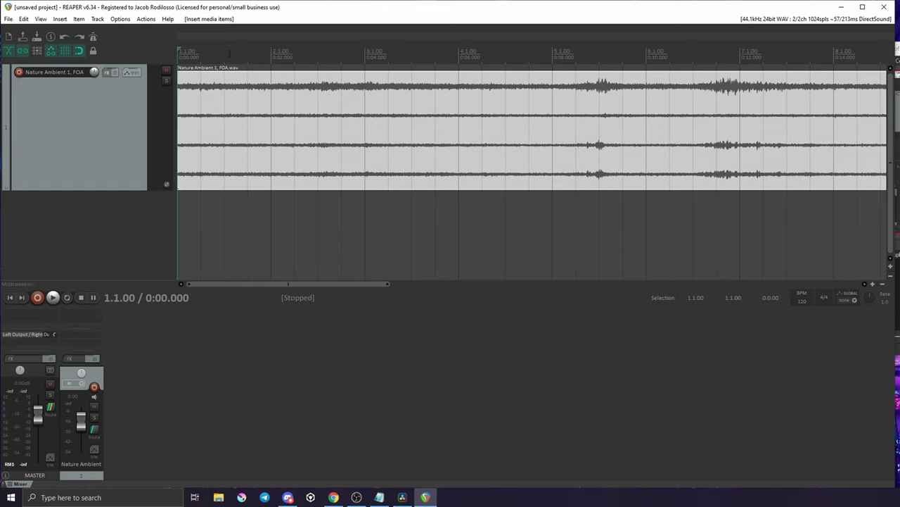
Play the Nature Ambient 1, FOA track from the start, then stop playback
key(space)
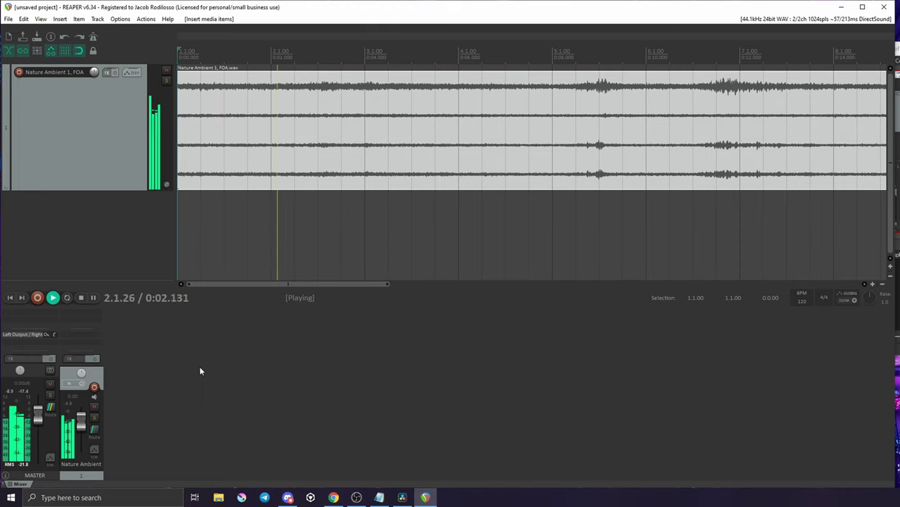
key(space)
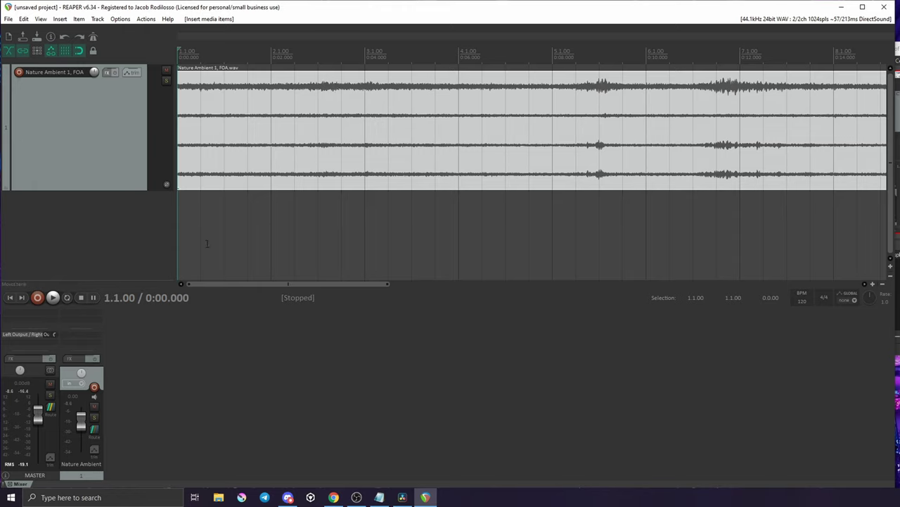
Insert the VST3 dearVR AMBI MICRO plugin into the Nature Ambient 1, FOA track's FX chain
click(73, 359)
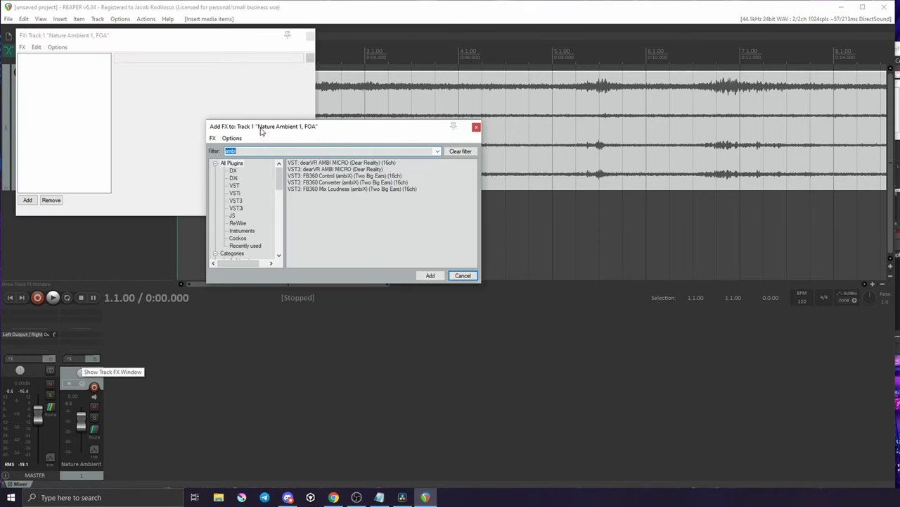
drag(264, 134, 386, 155)
drag(225, 36, 286, 89)
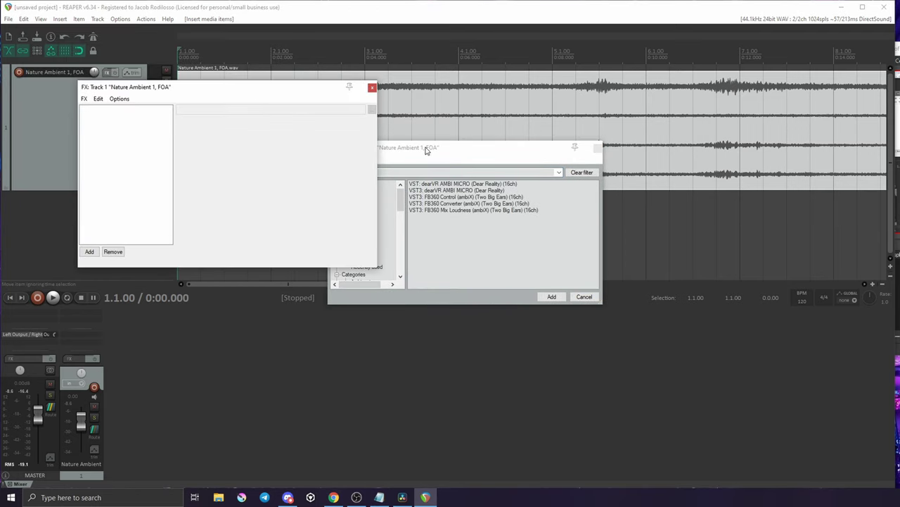
drag(430, 154, 413, 149)
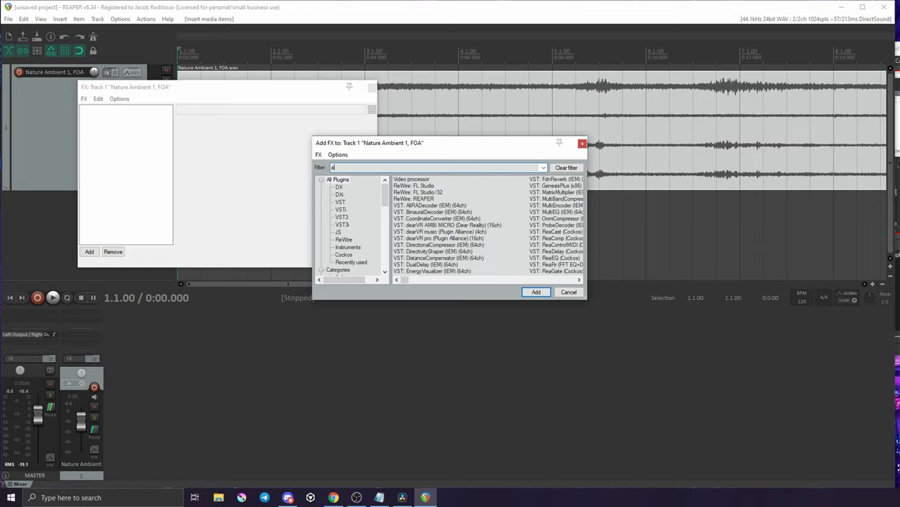
text(mvb)
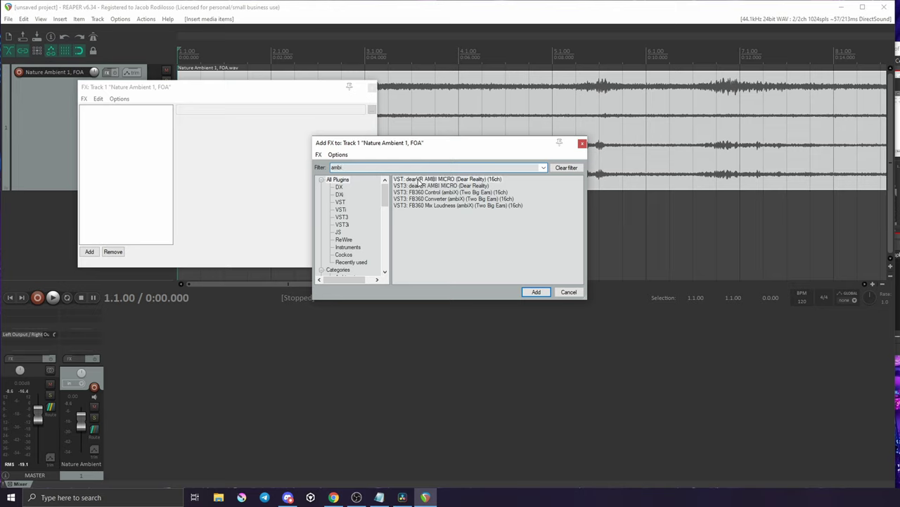
click(419, 180)
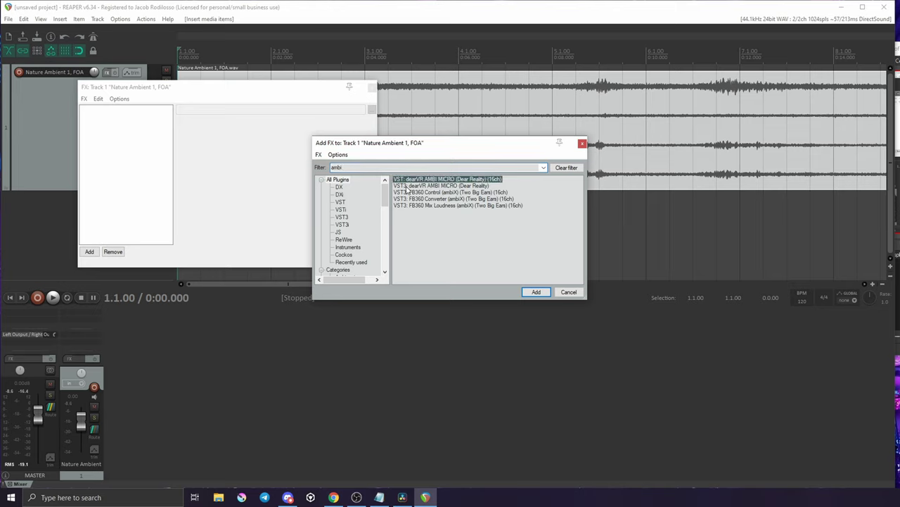
click(429, 186)
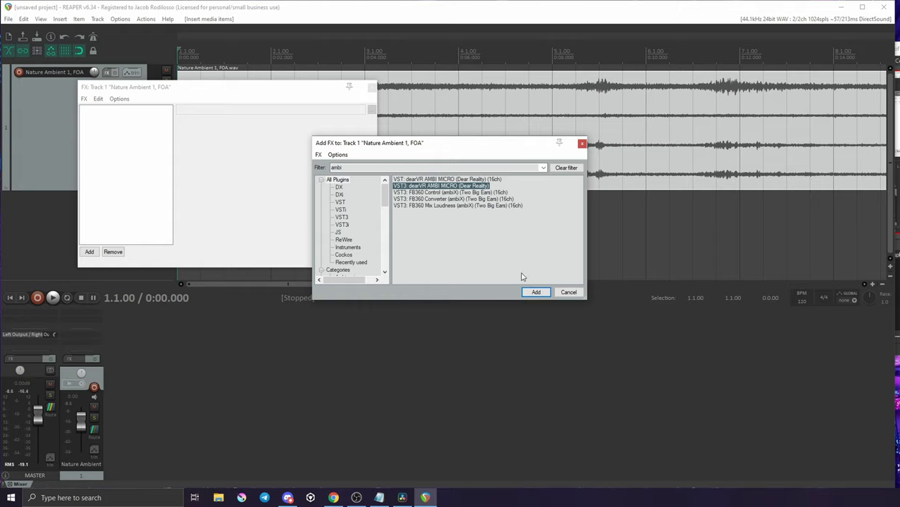
click(535, 293)
drag(316, 86, 419, 185)
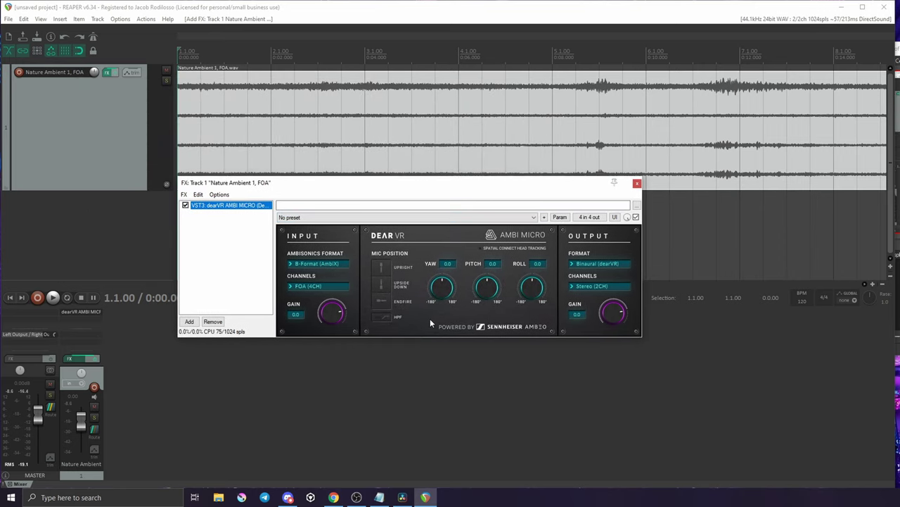
drag(308, 177, 312, 180)
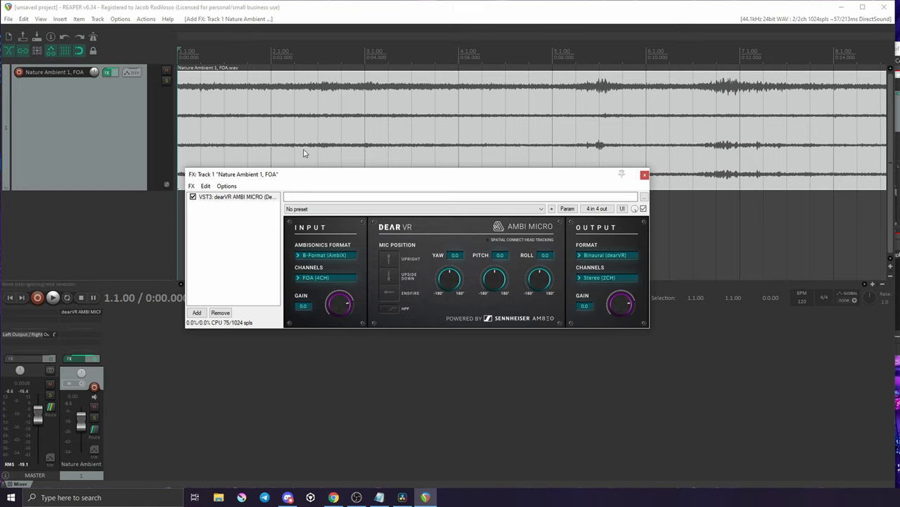
In dearVR's OUTPUT section, choose Binaural (Facebook360) format and keep Stereo (2CH) channels
click(591, 256)
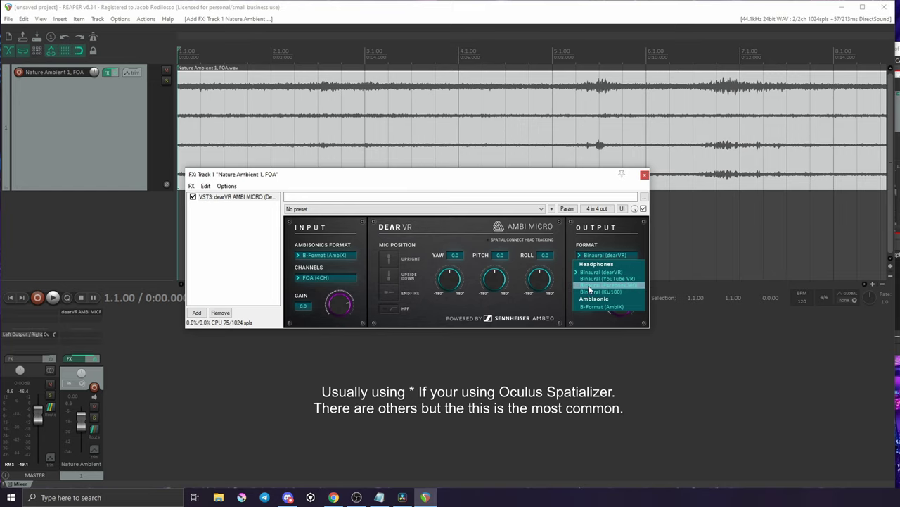
click(589, 285)
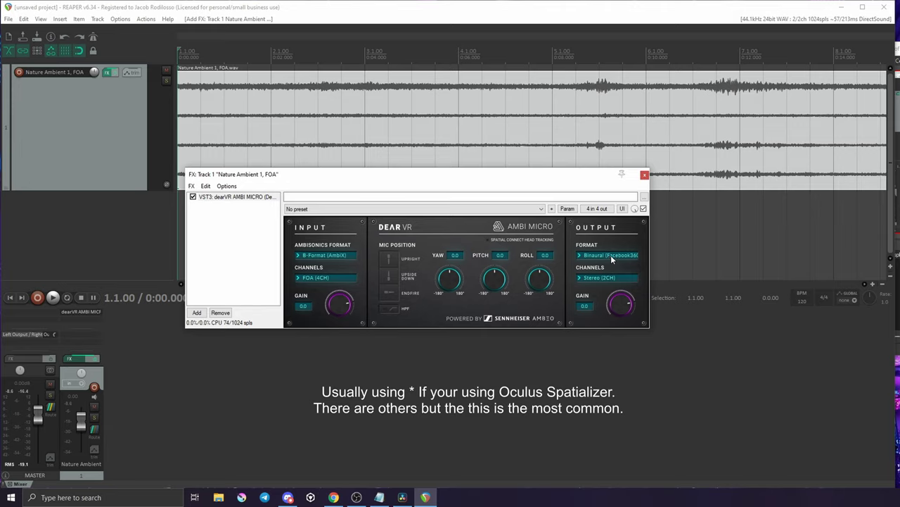
click(611, 255)
click(608, 284)
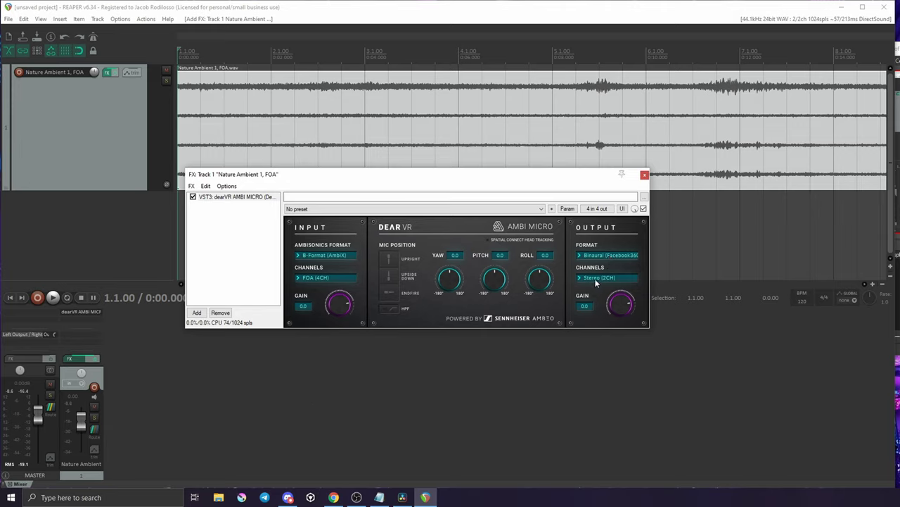
click(598, 278)
click(599, 286)
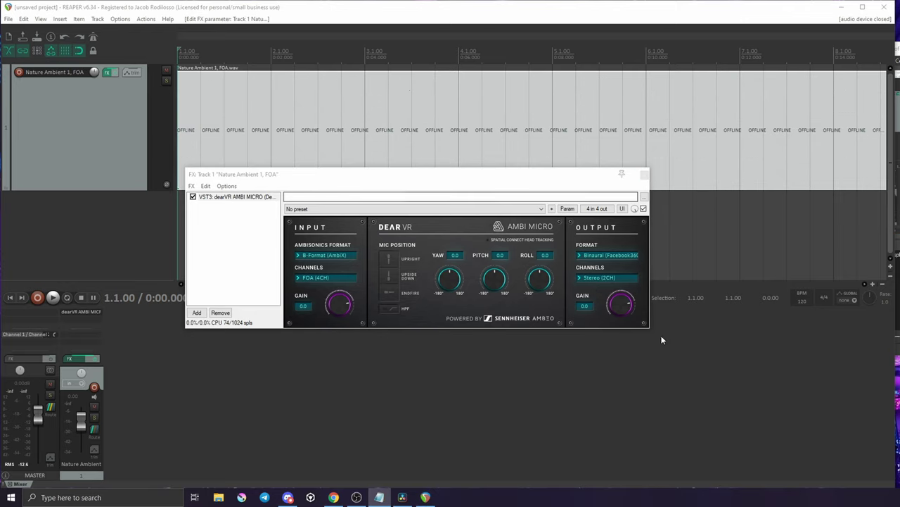
Lower the dearVR AMBI MICRO output gain to -10.0
drag(620, 303, 621, 306)
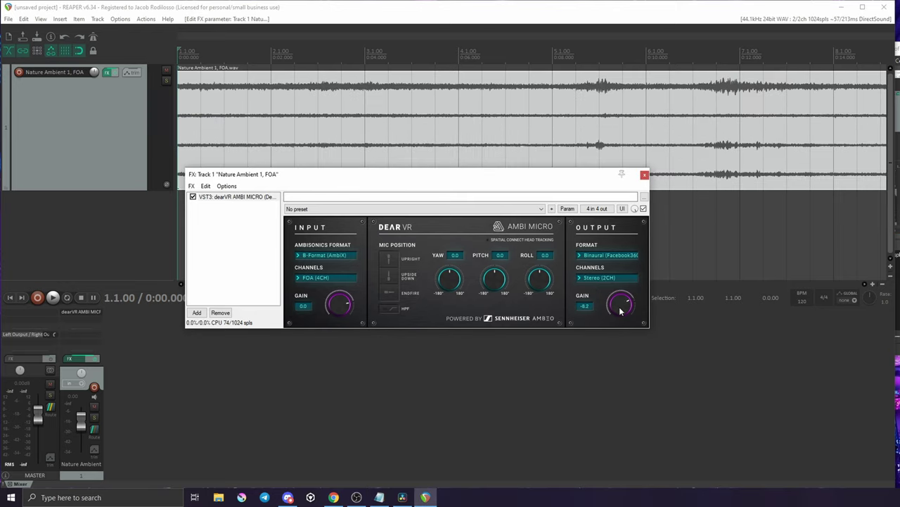
double_click(583, 306)
drag(421, 181, 431, 204)
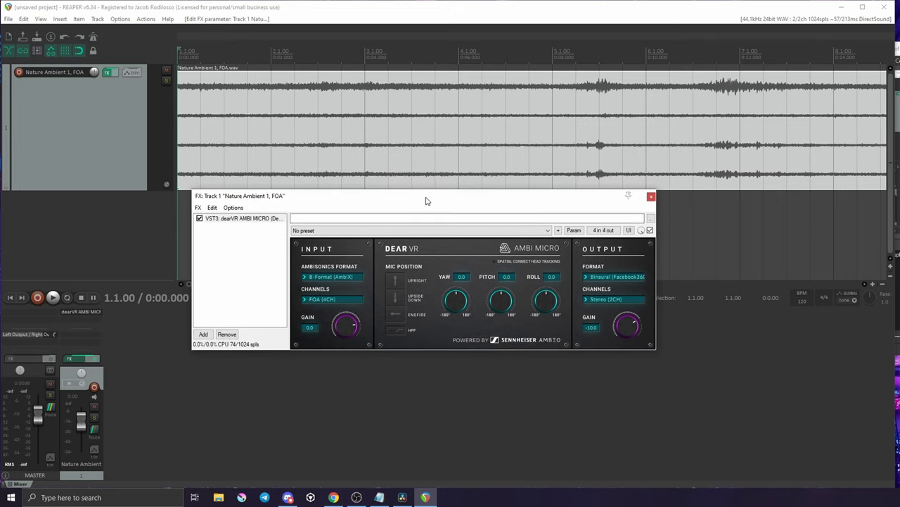
Briefly play the binaural decode of the track, then stop
key(space)
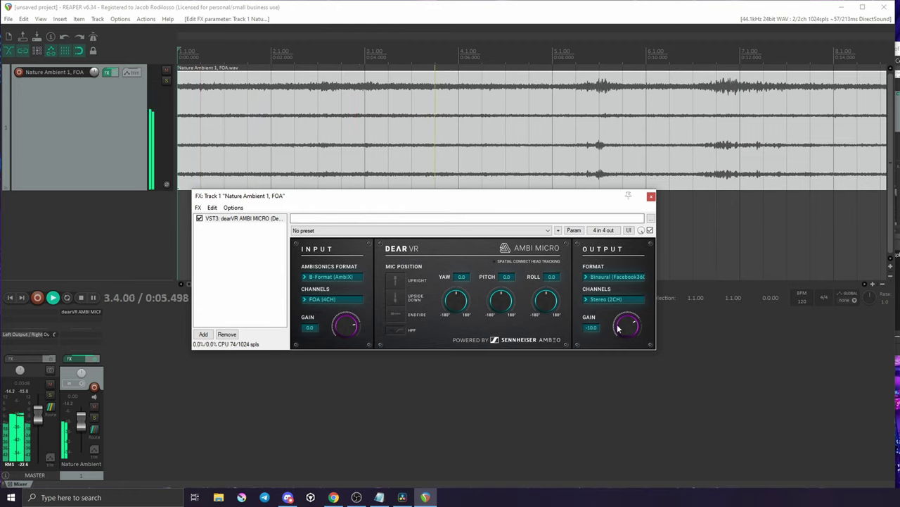
key(space)
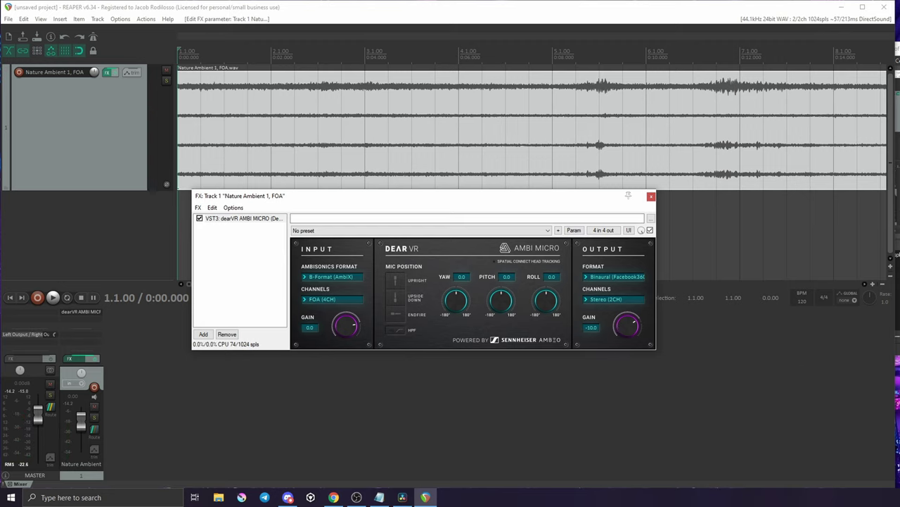
key(alt+Tab)
Audition head rotation by turning dearVR yaw during playback, then move the play position to bar 5
click(506, 196)
drag(467, 201, 468, 192)
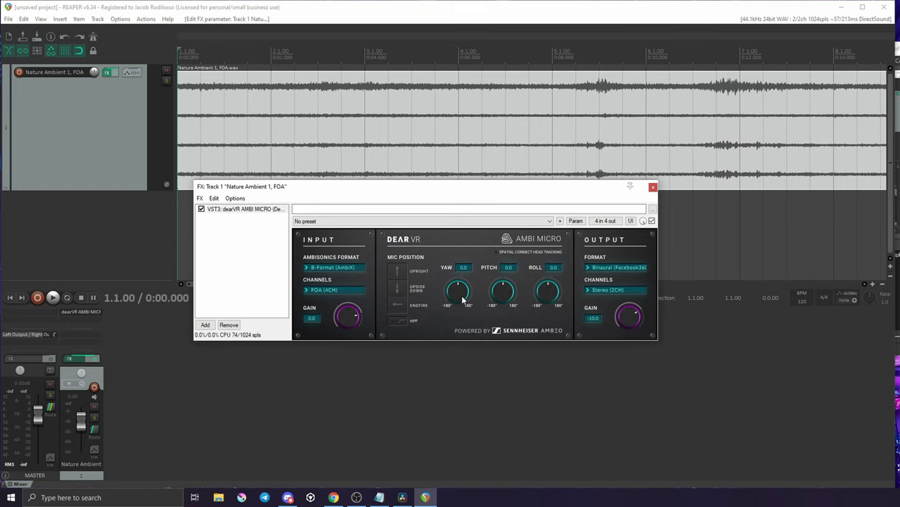
key(space)
mouse_move(462, 299)
mouse_down()
mouse_move(458, 334)
mouse_move(456, 307)
mouse_move(468, 279)
mouse_move(465, 299)
mouse_up()
key(space)
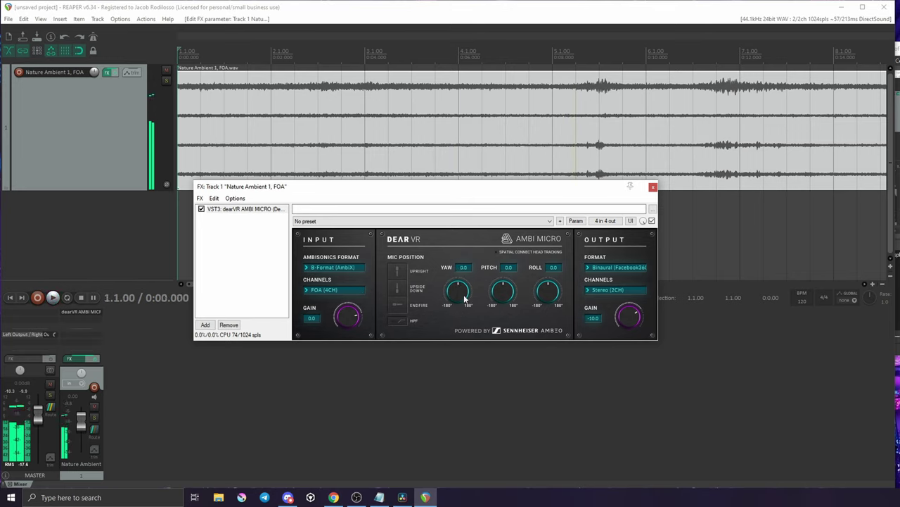
click(541, 51)
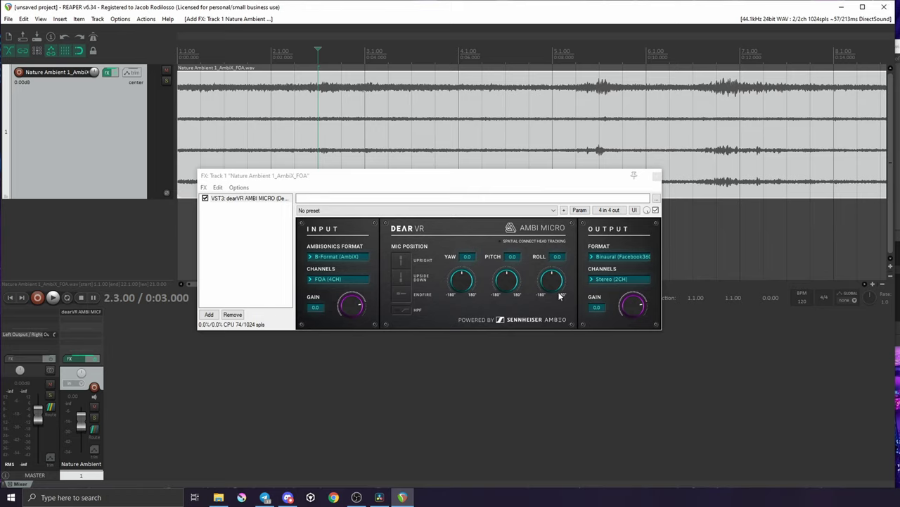
click(544, 257)
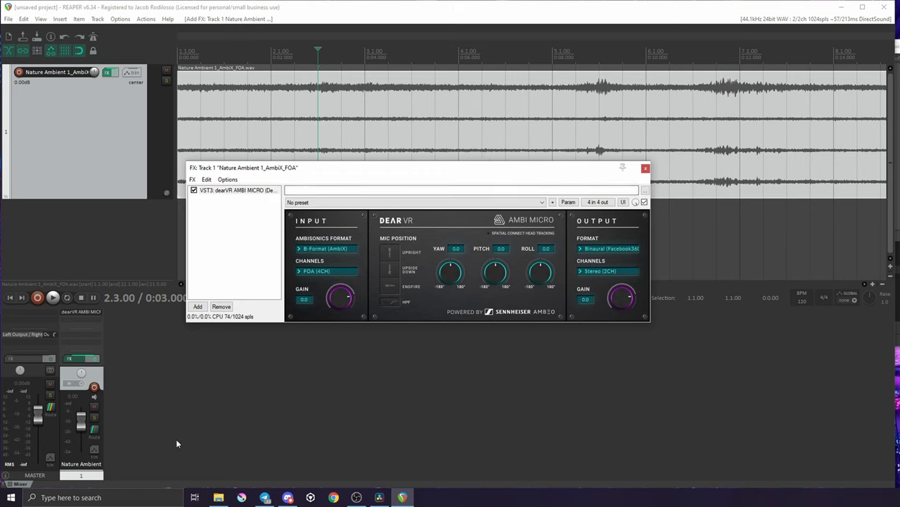
drag(518, 170, 507, 168)
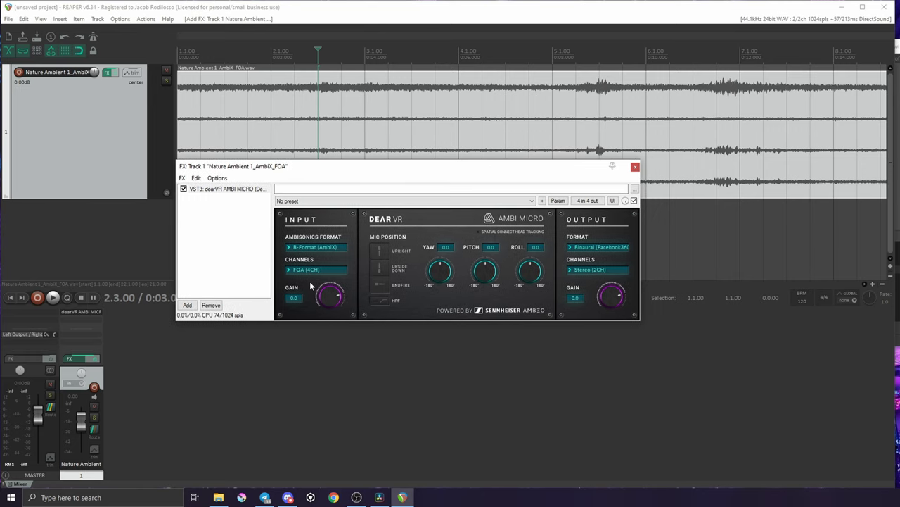
click(586, 248)
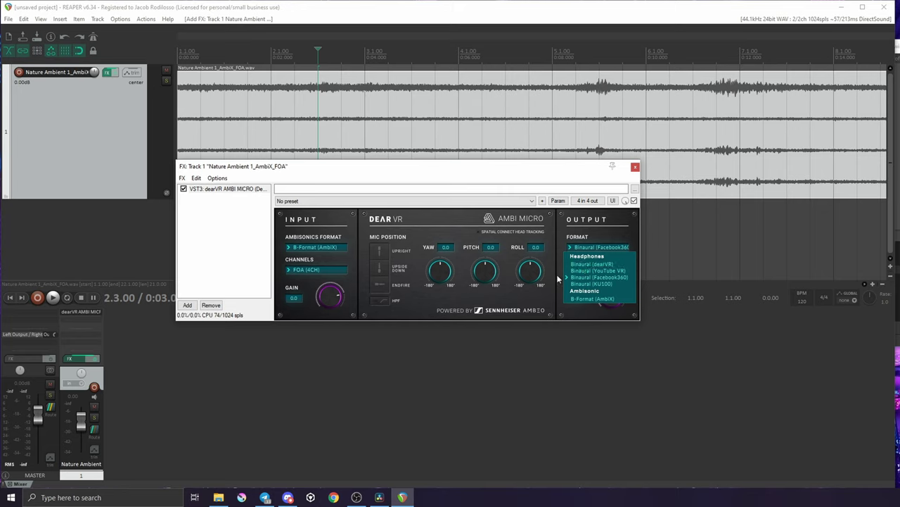
click(601, 276)
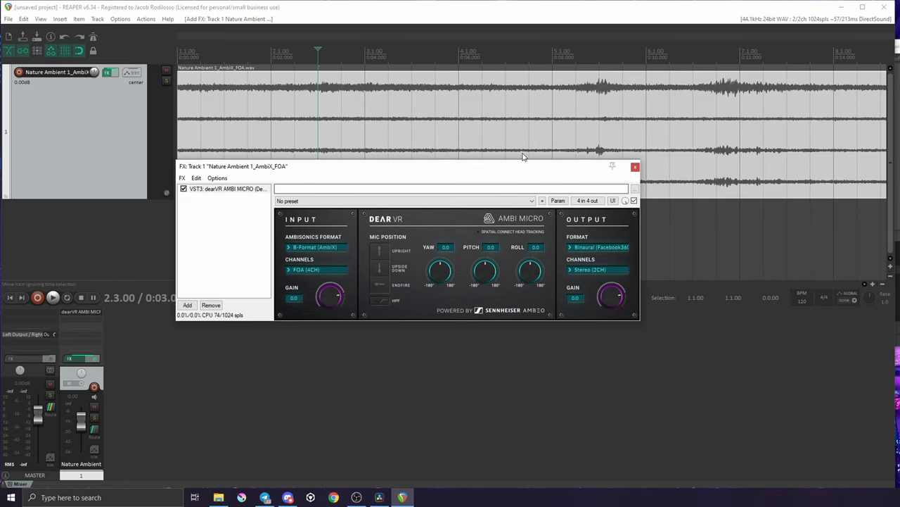
drag(527, 165, 522, 171)
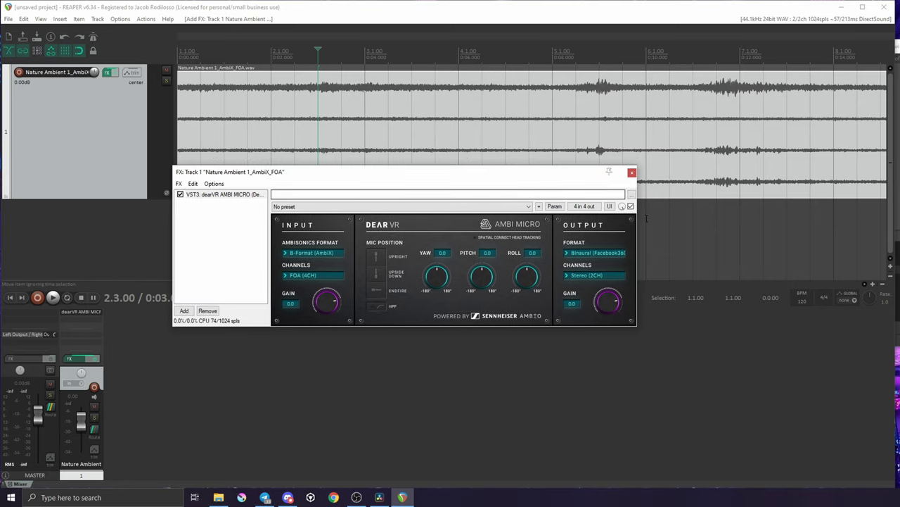